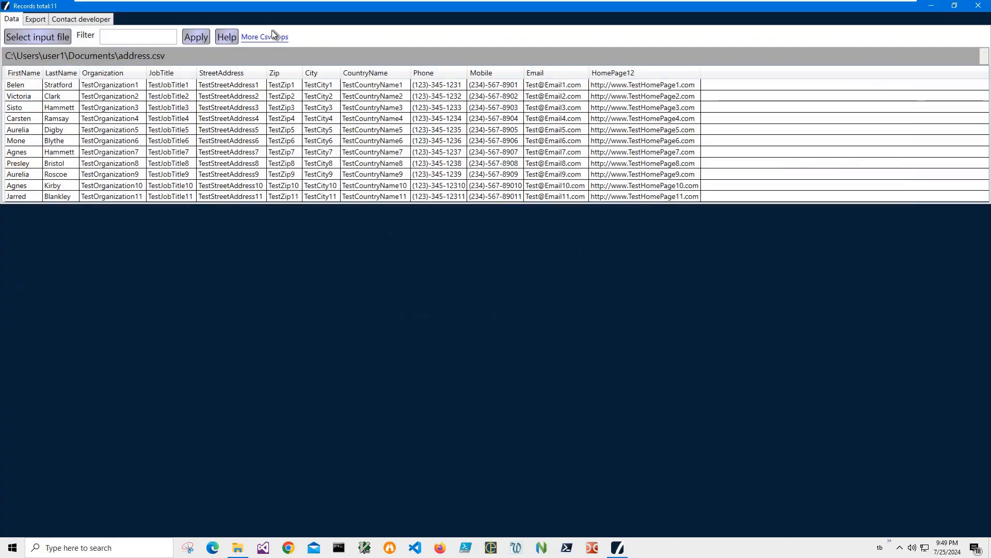
Restore the address.csv viewer to a smaller window and close it.
double_click(255, 7)
left_click_drag(260, 21, 320, 138)
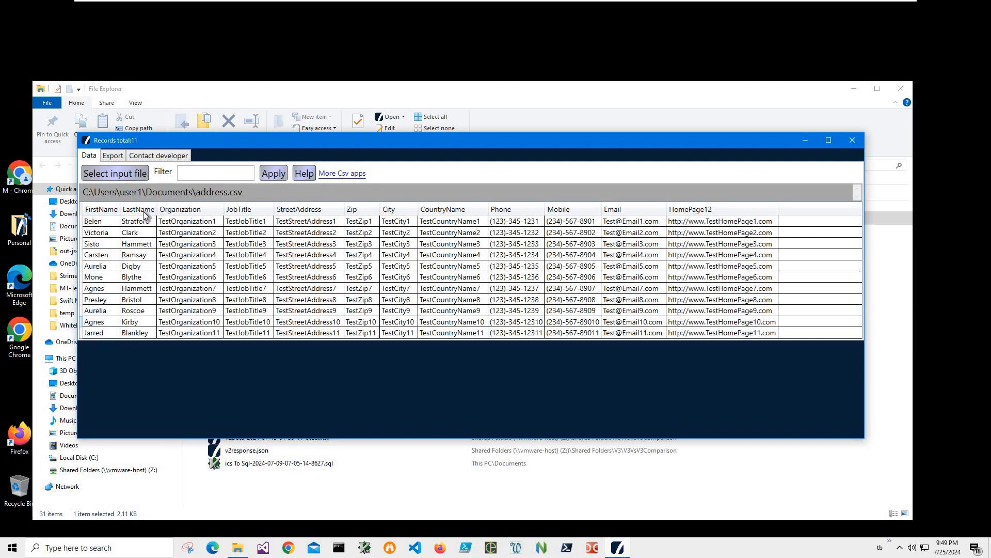
left_click(856, 142)
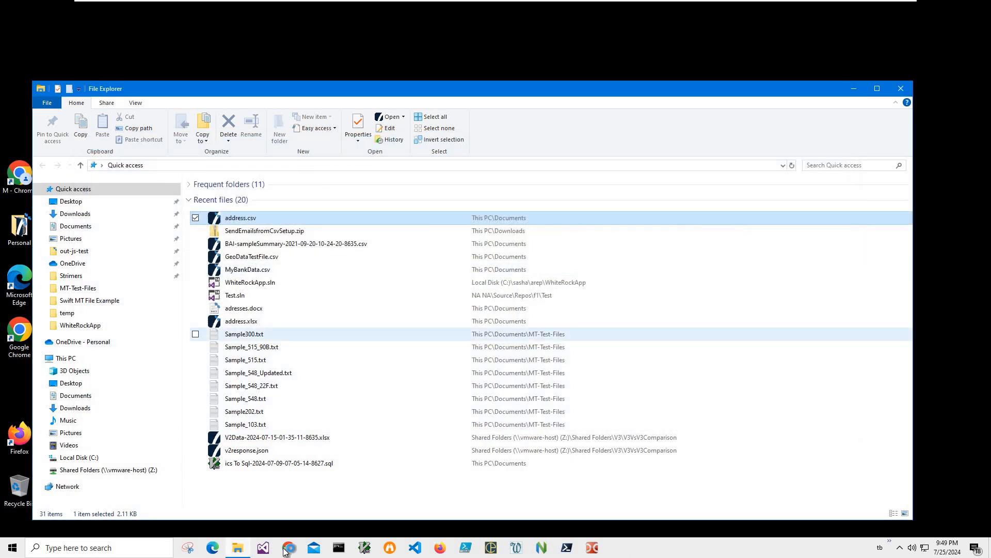
Switch to Chrome and find the create emails page on whiterocksoftware.com by searching the site for "email".
left_click(289, 548)
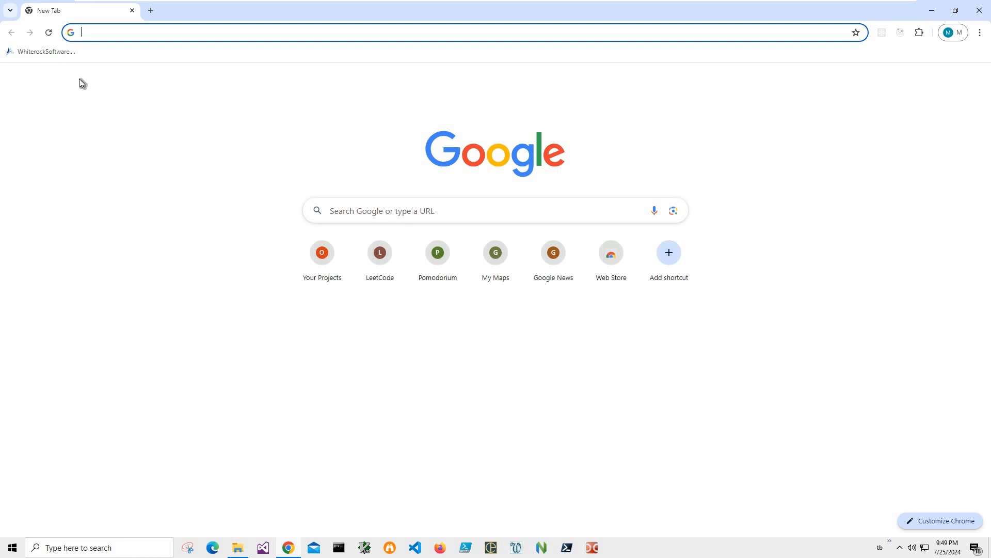
left_click(40, 51)
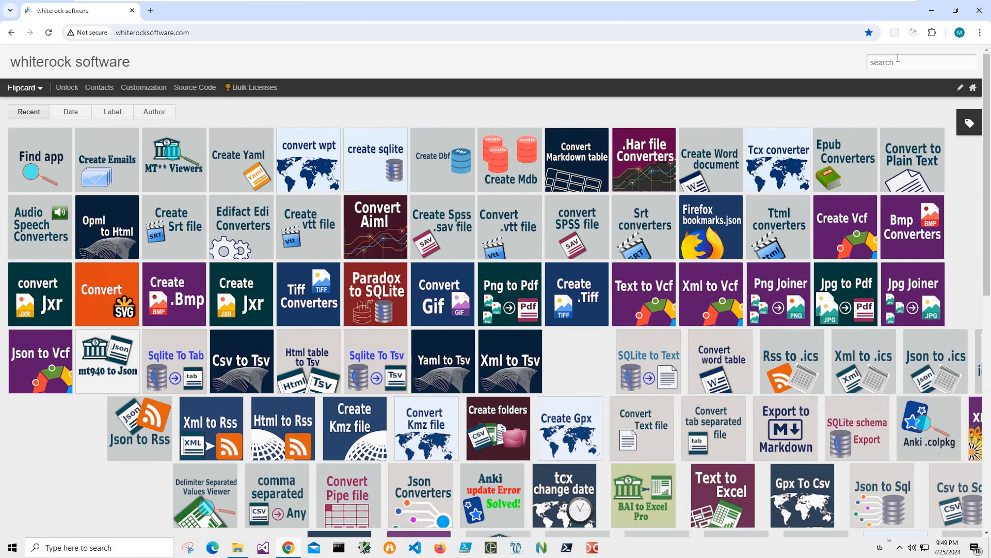
left_click(898, 57)
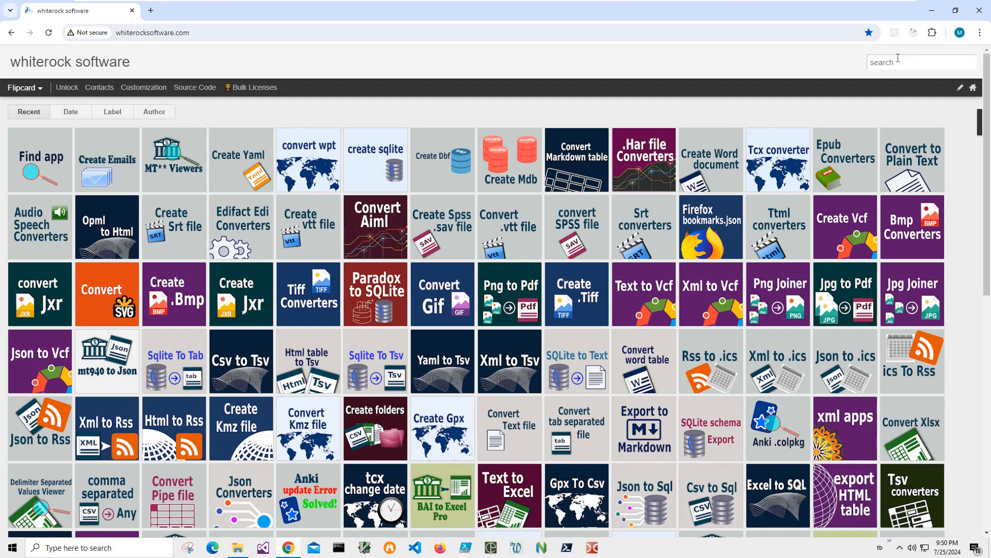
type("email")
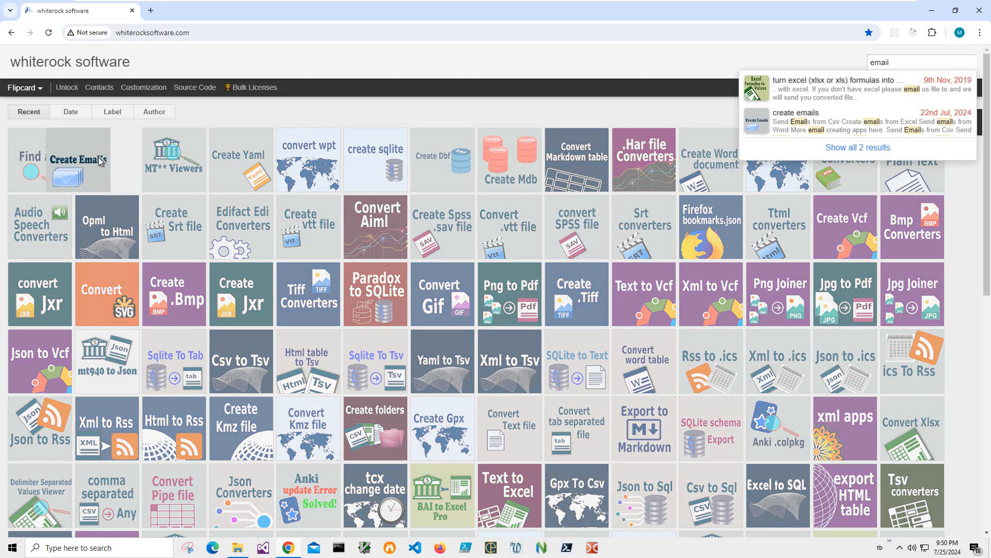
left_click(98, 157)
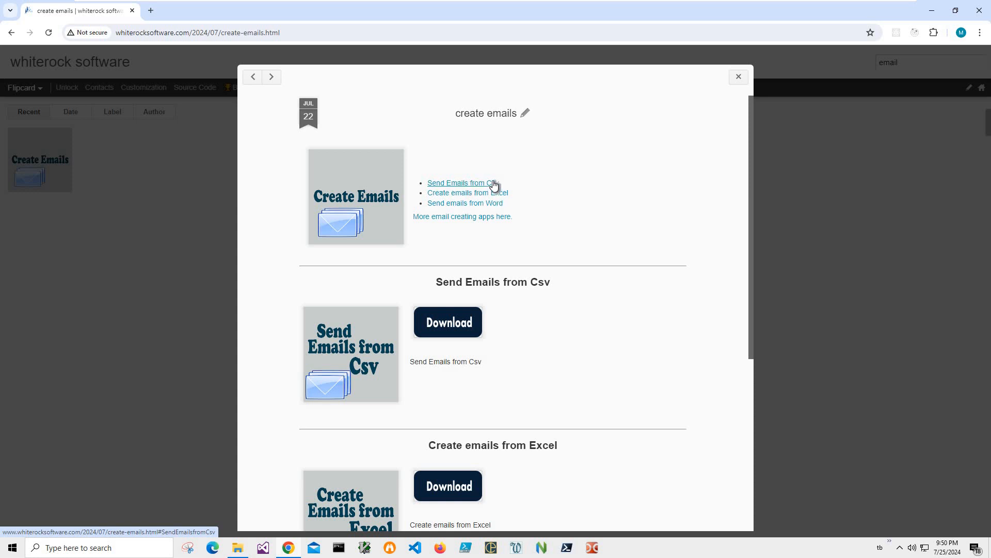
Download the Send Emails from Csv setup and open the downloaded SendEmailsfromCsvSetup (1).zip.
left_click(463, 311)
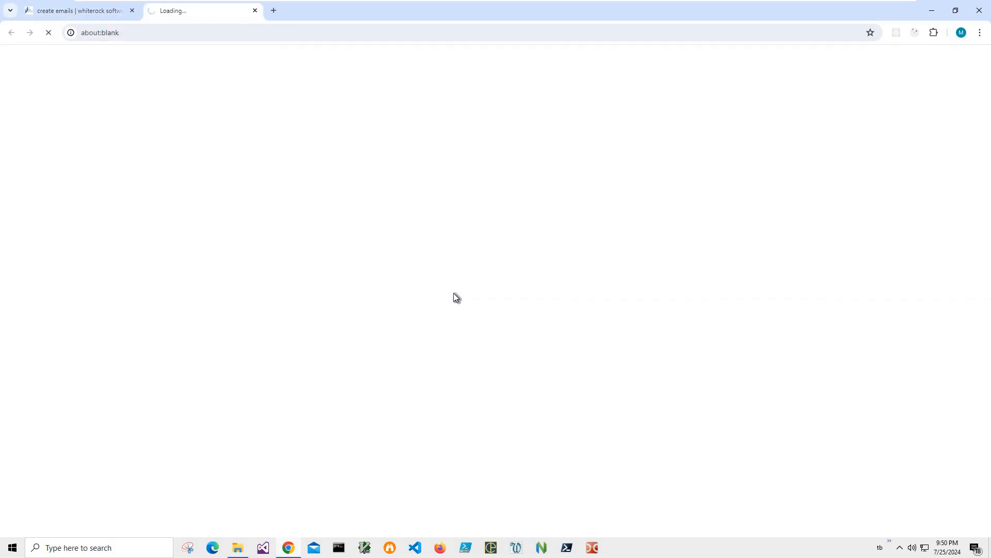
left_click(238, 547)
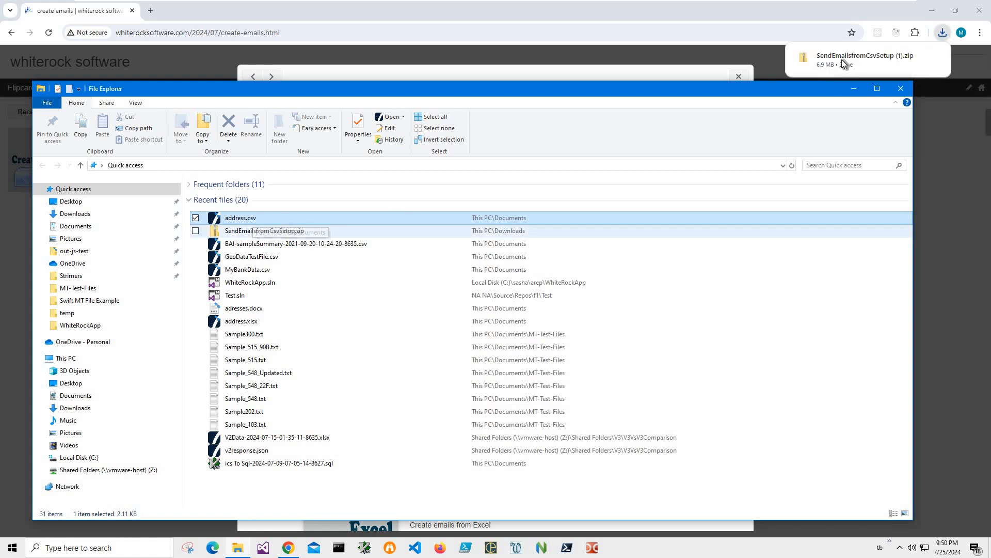
mouse_move(841, 60)
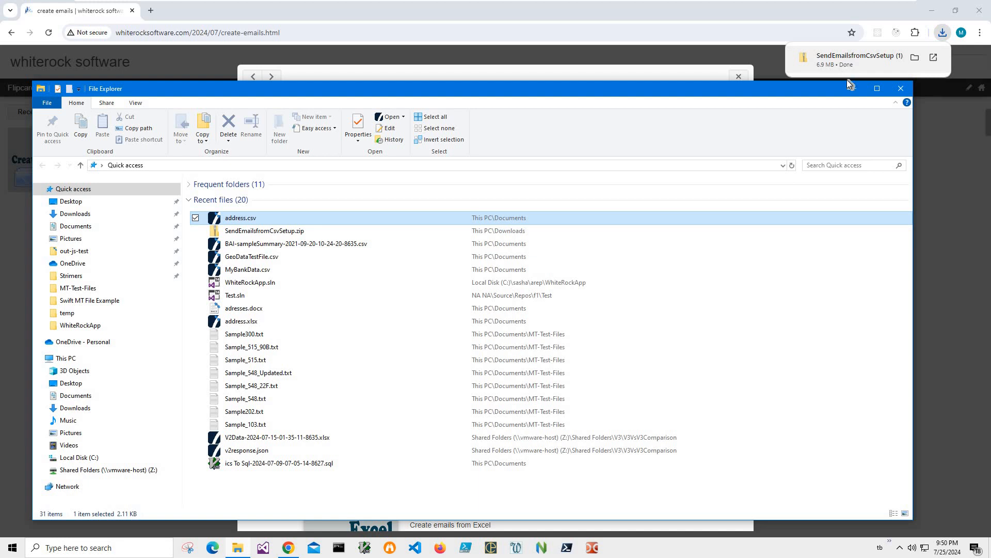
left_click(843, 60)
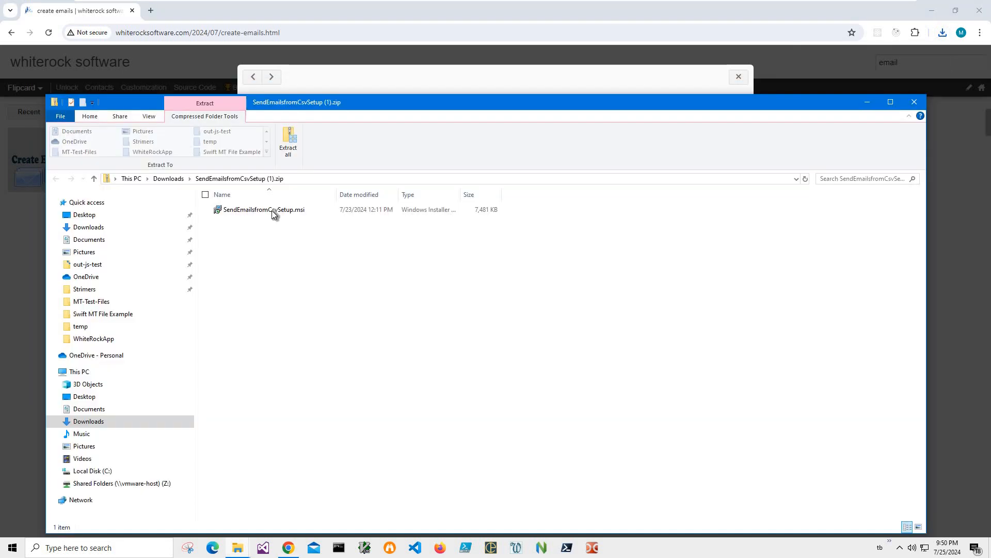
Run SendEmailsfromCsvSetup.msi past the SmartScreen warning and complete the installation wizard.
double_click(348, 213)
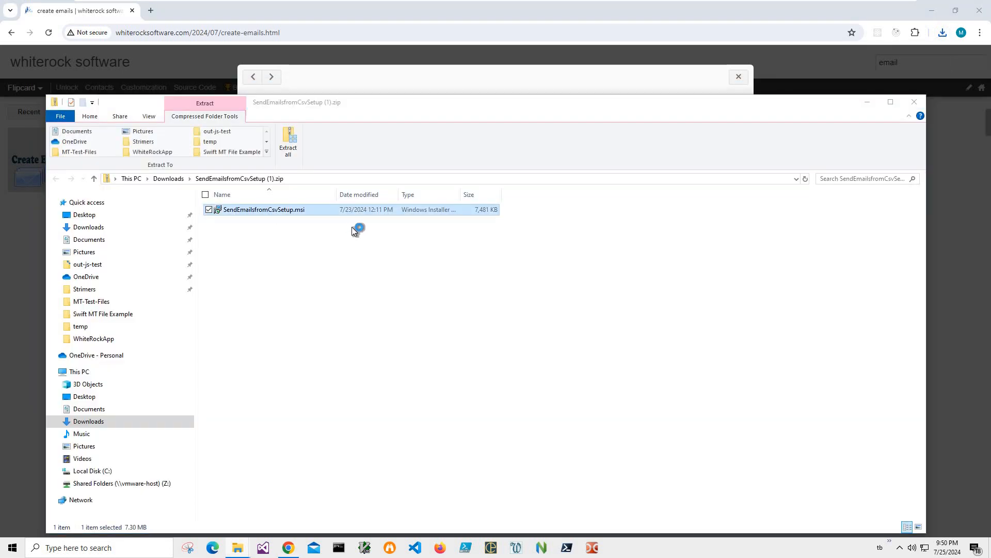
left_click(392, 198)
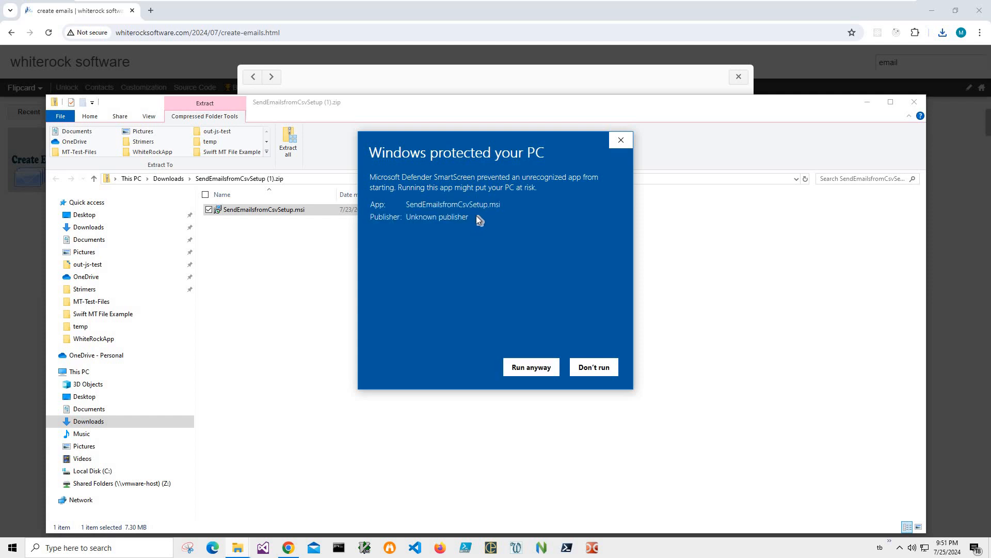
triple_click(418, 218)
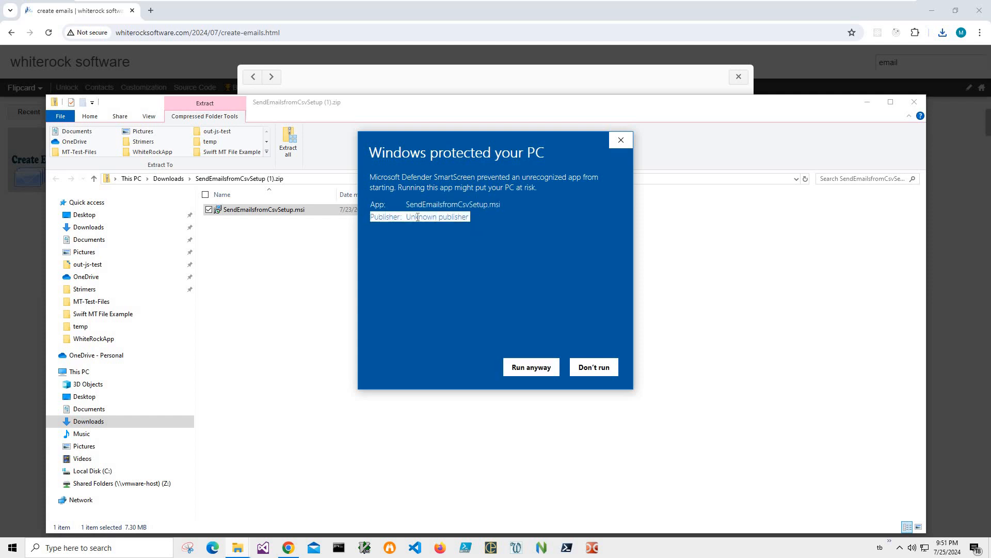
left_click(535, 370)
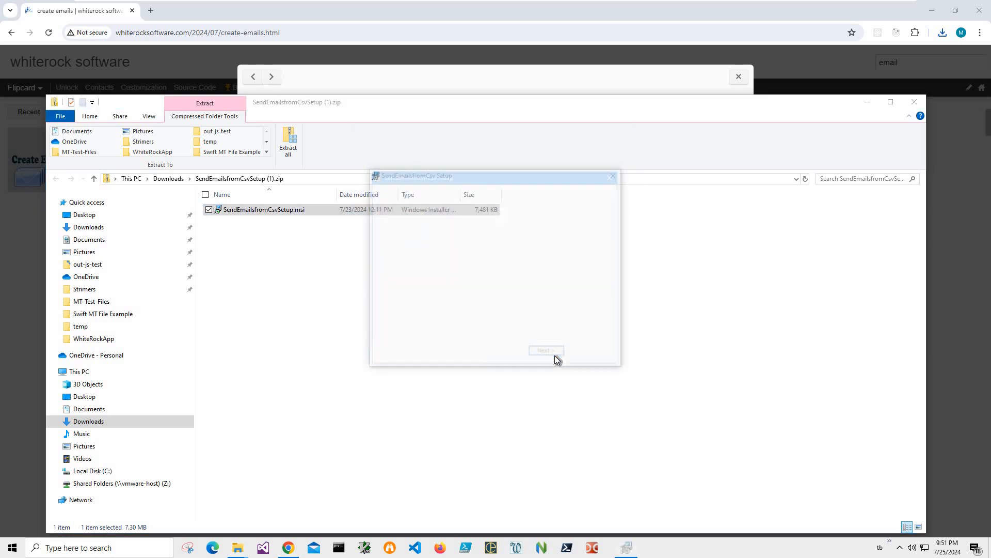
left_click(554, 356)
left_click(547, 355)
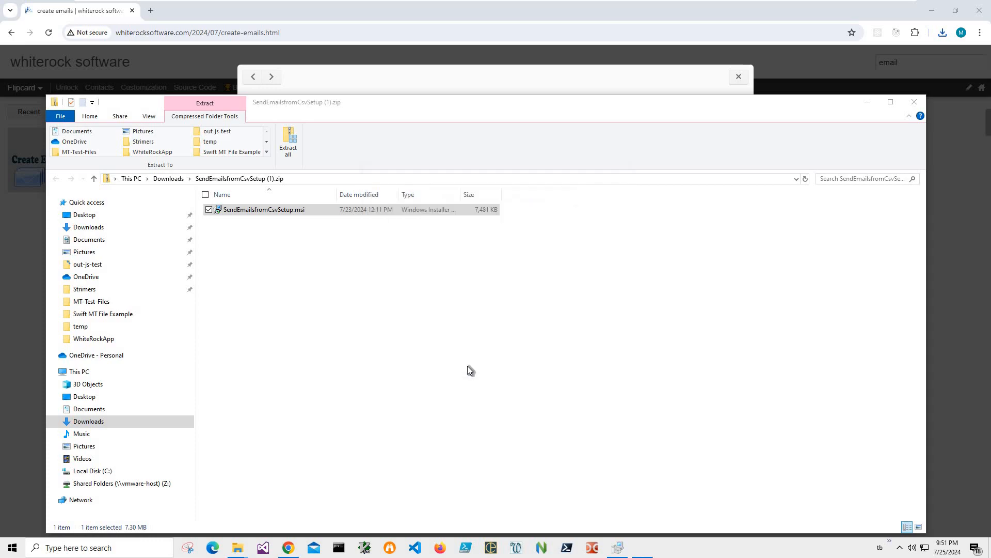
left_click(467, 367)
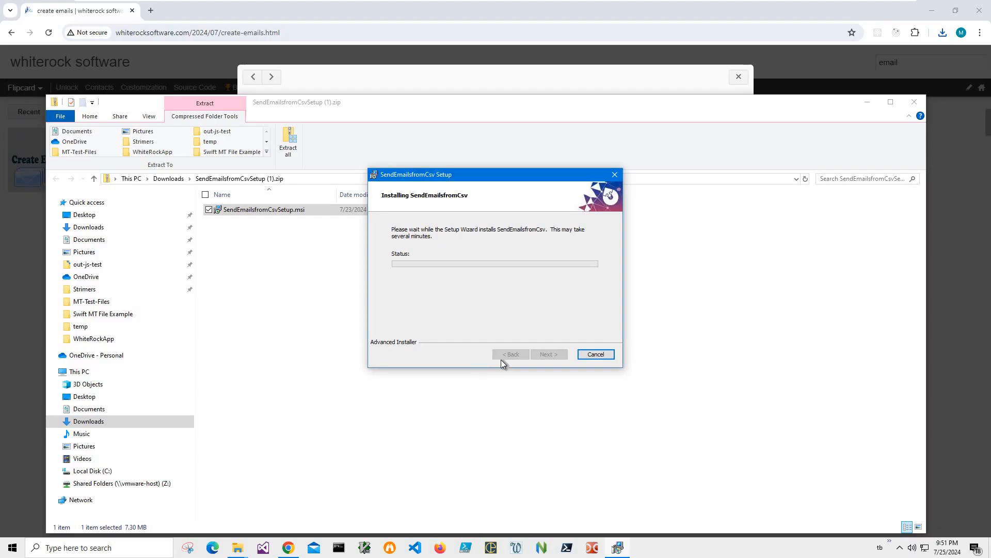
left_click(546, 356)
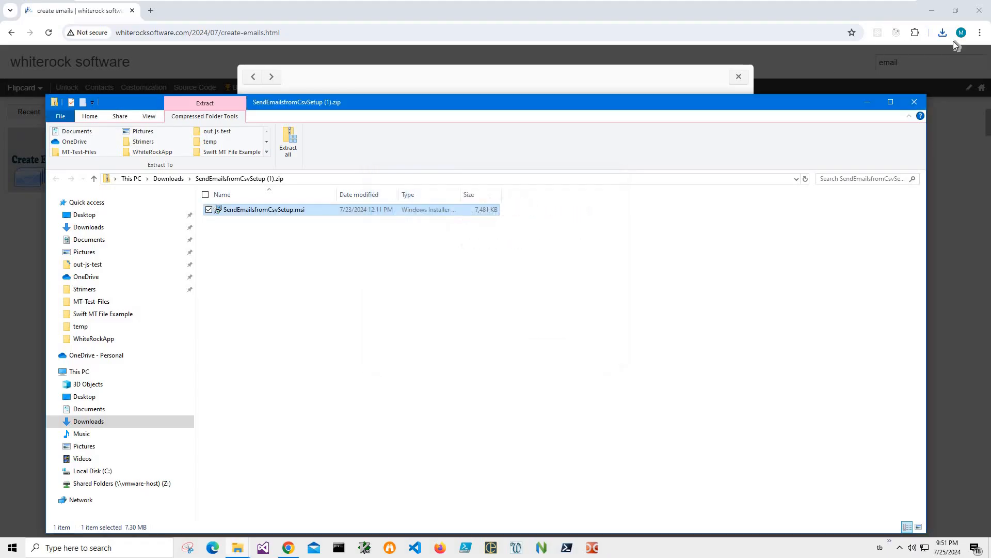
Close the remaining Explorer windows and launch SendEmailsfromCsv from the desktop.
left_click(918, 100)
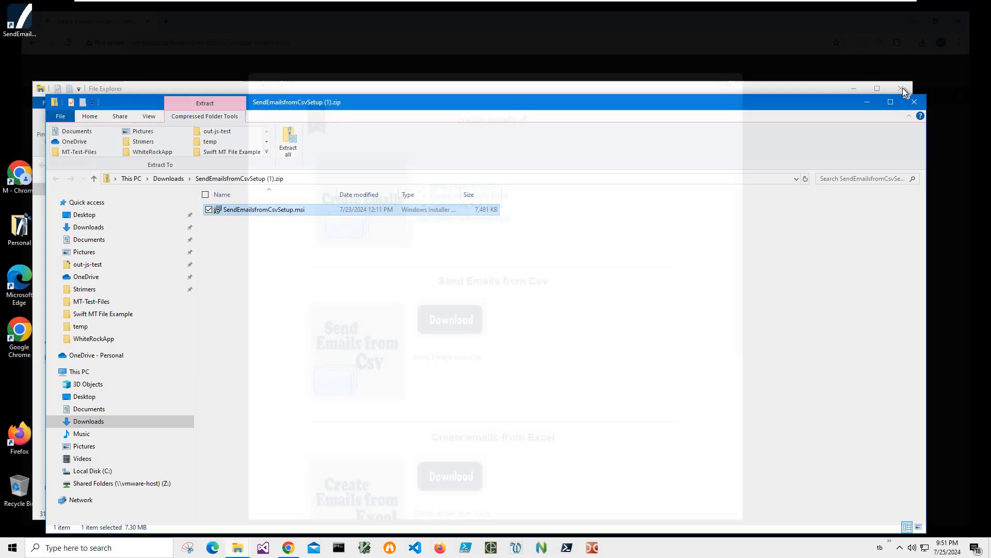
left_click(903, 88)
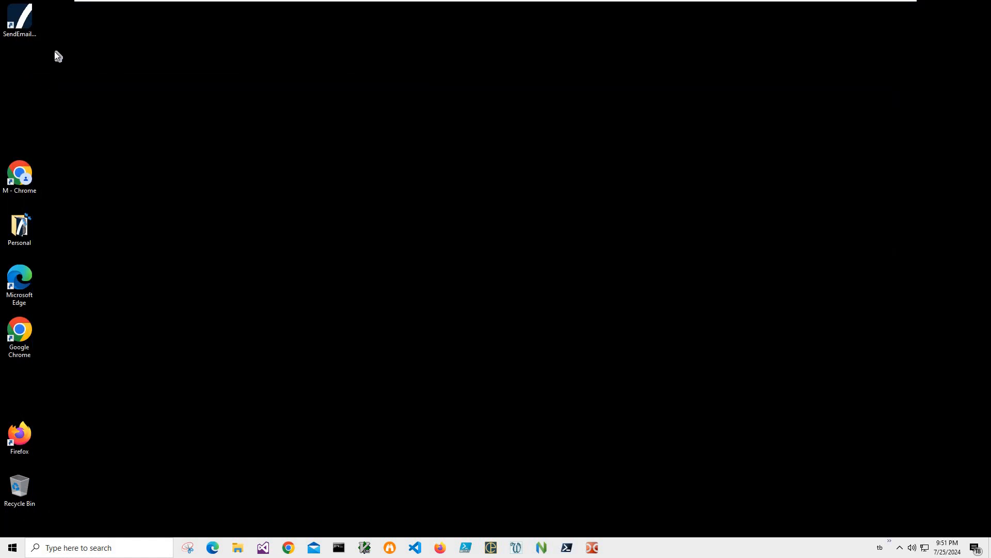
left_click(7, 41)
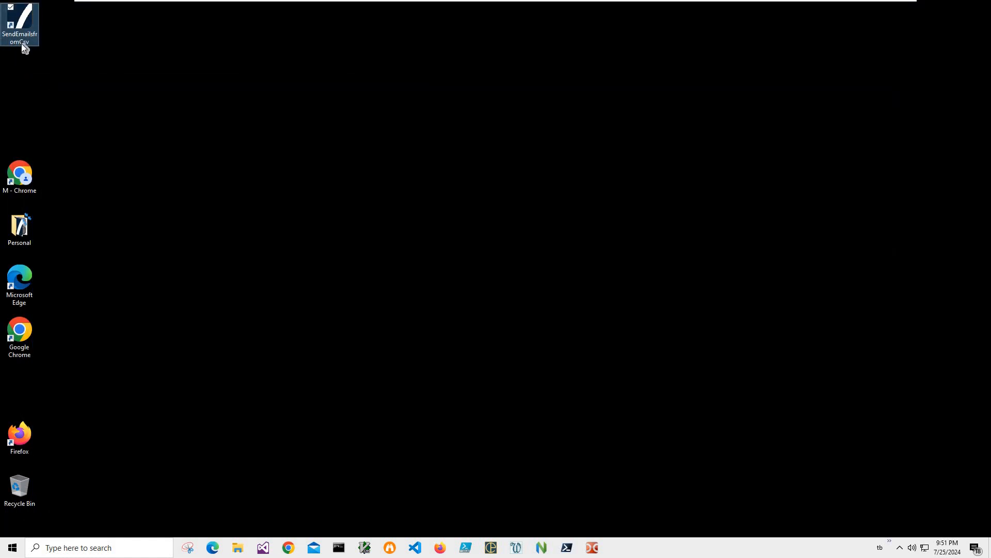
left_click(52, 89)
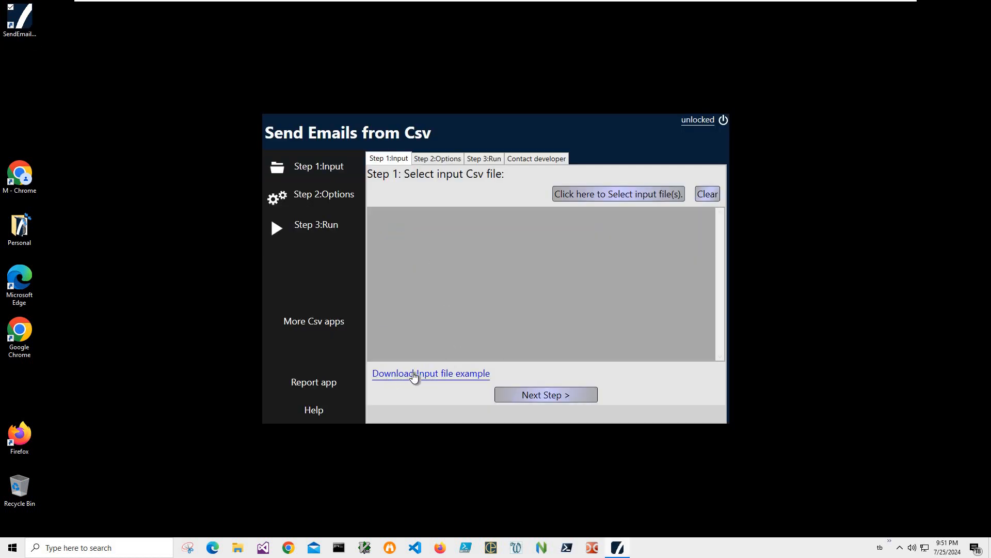
Choose address.csv from the Documents folder as the input file.
left_click(409, 372)
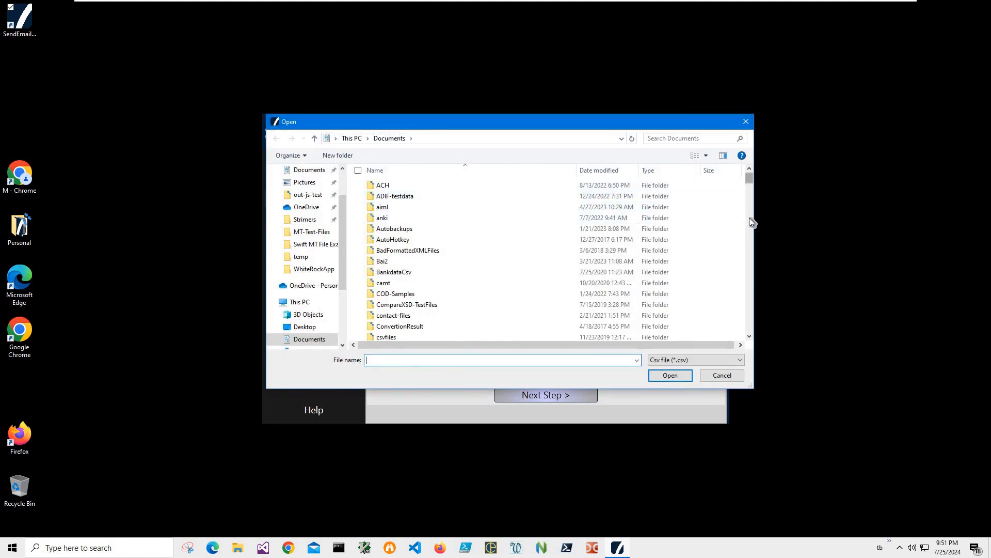
scroll(749, 222, "down", 5)
scroll(751, 229, "down", 15)
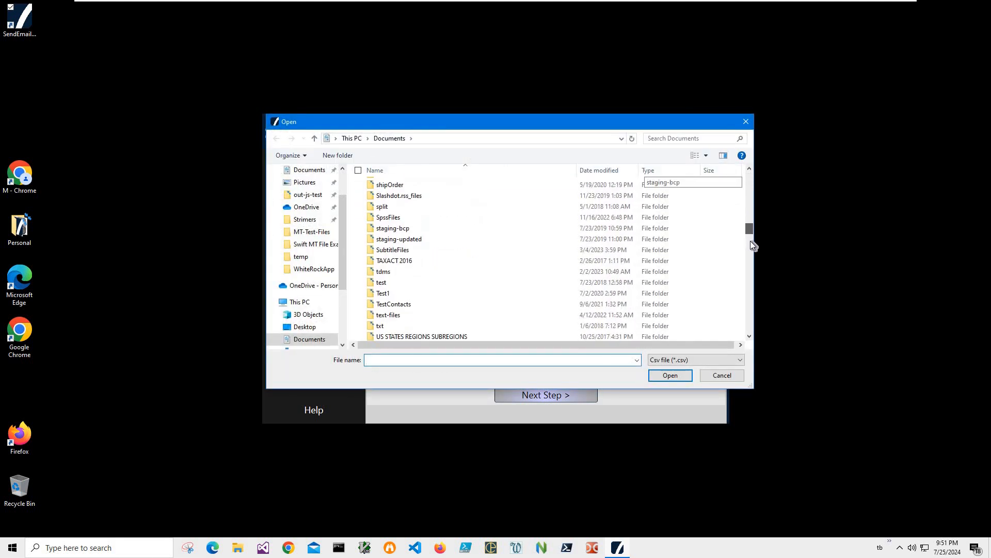
scroll(422, 273, "down", 5)
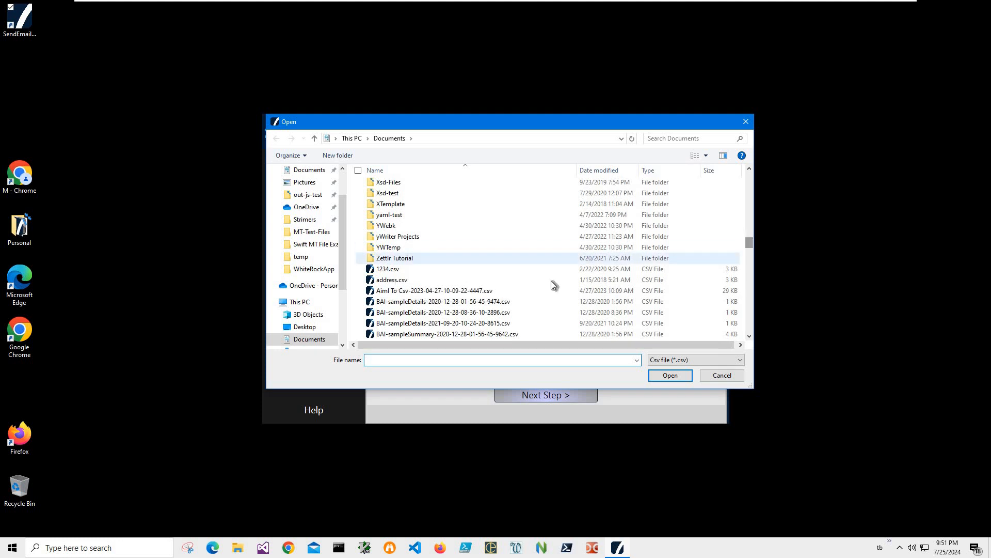
double_click(445, 280)
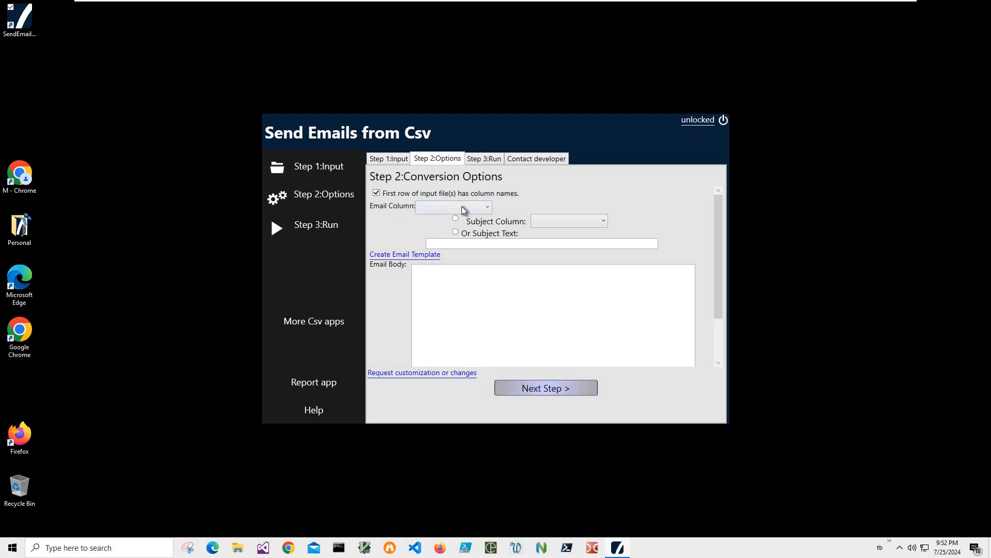
Set the email column to Email with the Subject Text option, and generate the email body template.
left_click(463, 210)
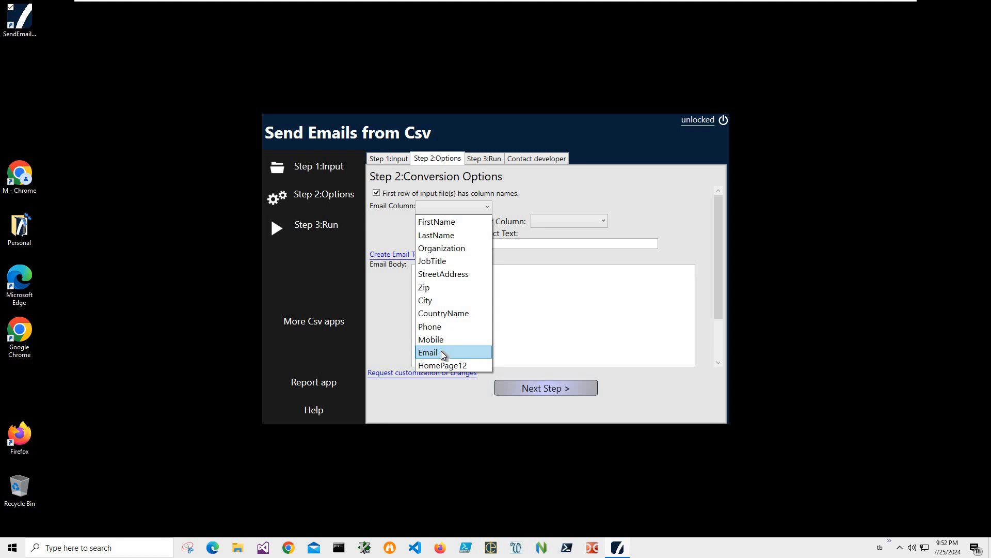
left_click(442, 354)
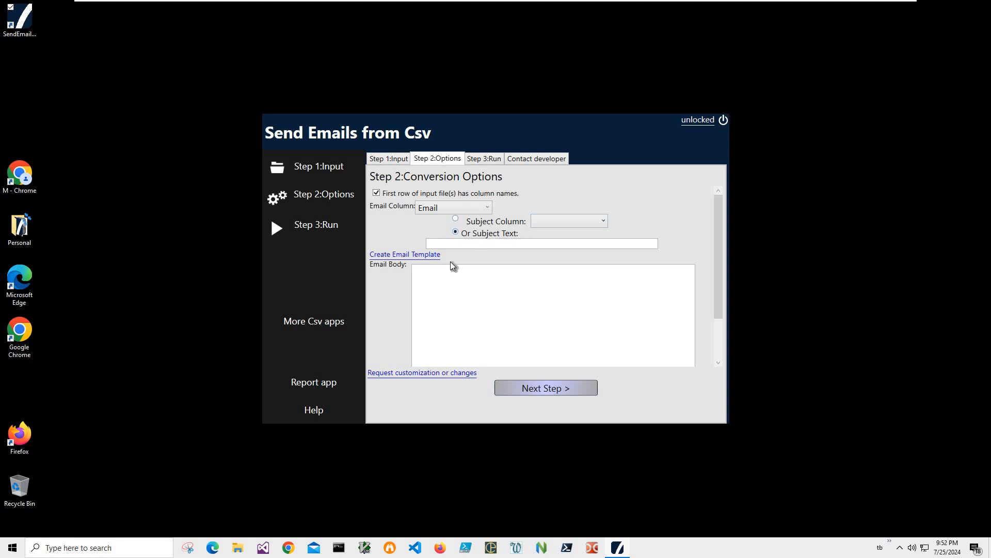
left_click(429, 258)
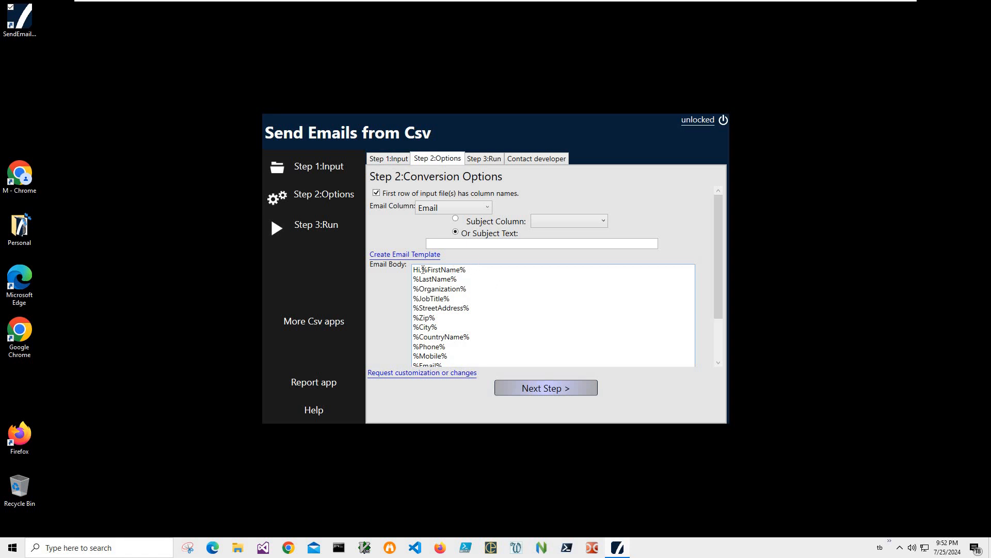
Copy the template's greeting line into the subject text and edit it to read "Hi %FirstName%".
left_click_drag(422, 270, 466, 269)
left_click(425, 269)
left_click_drag(413, 279, 392, 269)
left_click(481, 270)
left_click(468, 270)
triple_click(433, 272)
key("ctrl+c")
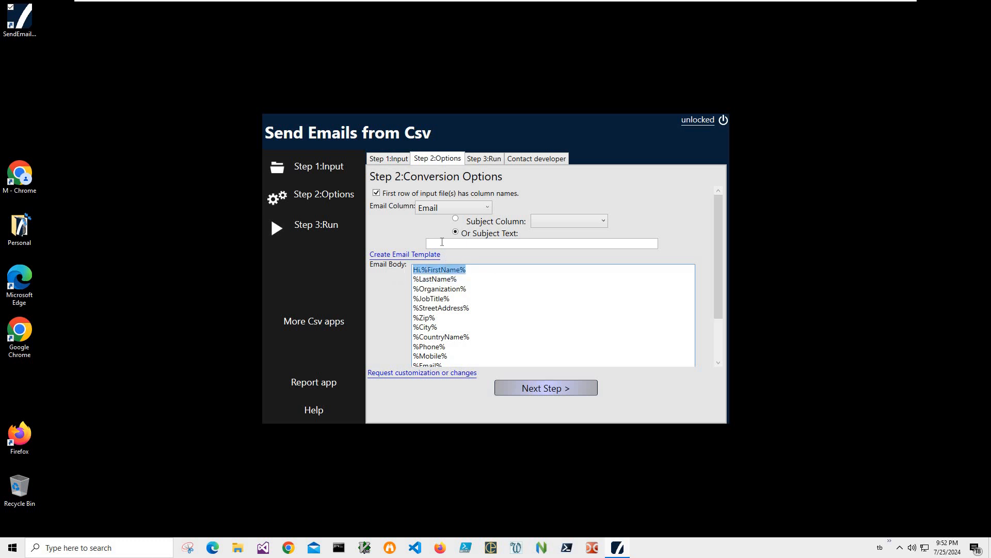
left_click(585, 244)
key("ctrl+v")
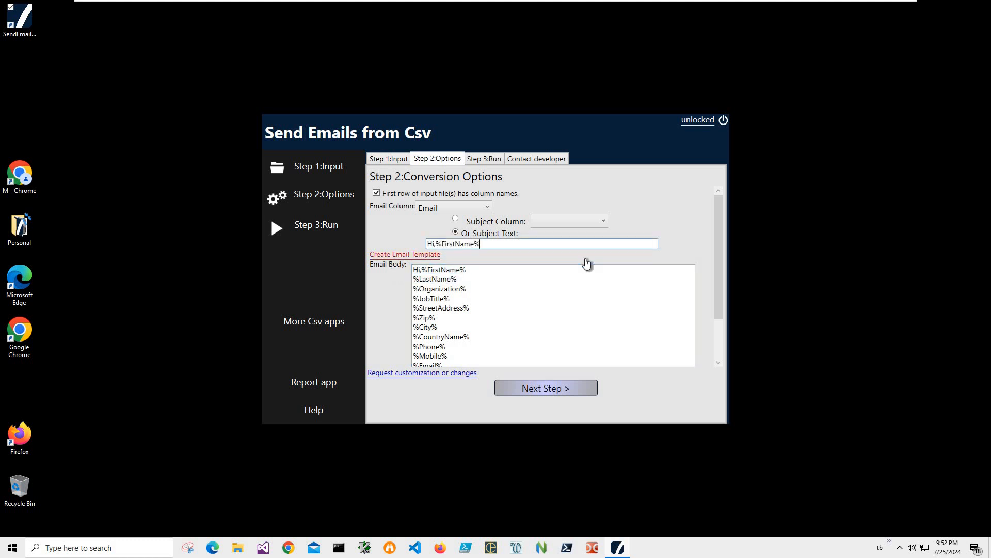
key("Right")
key("Right")
key("BackSpace")
key("End")
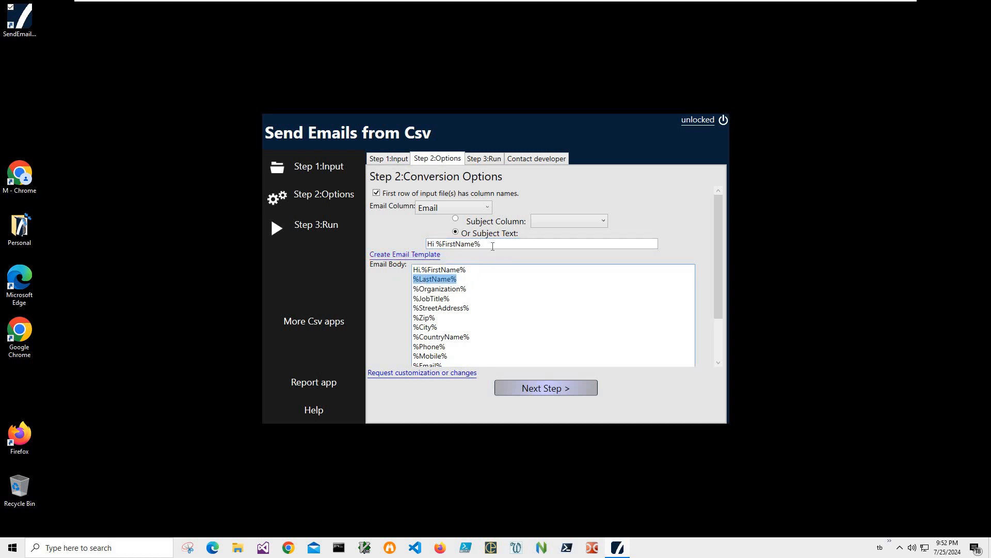
Cut the %LastName% placeholder from the email body and append it to the subject text after %FirstName%.
key("Delete")
key("shift+Tab")
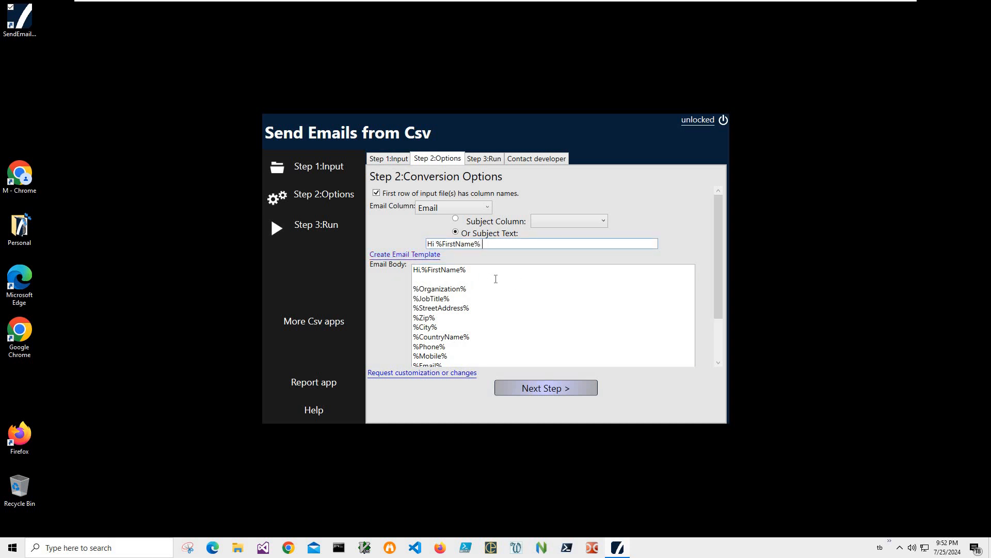
type("%LastName%")
Edit the greeting line of the email body to read "Hi %FirstName% %LastName%,".
left_click(496, 279)
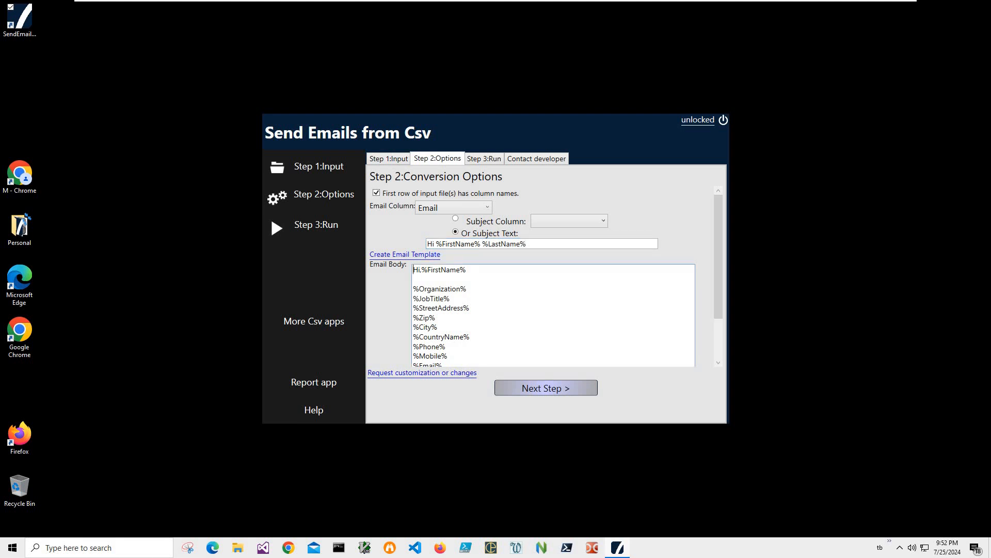
type("%LastName%")
key("Delete")
type(",")
Delete all placeholder lines from %JobTitle% down to the sign-off separator in the email body.
key("shift+Down")
key("shift+Down")
key("shift+Down")
key("shift+Down")
key("shift+Down")
key("shift+Down")
key("shift+Down")
key("shift+Down")
key("shift+Down")
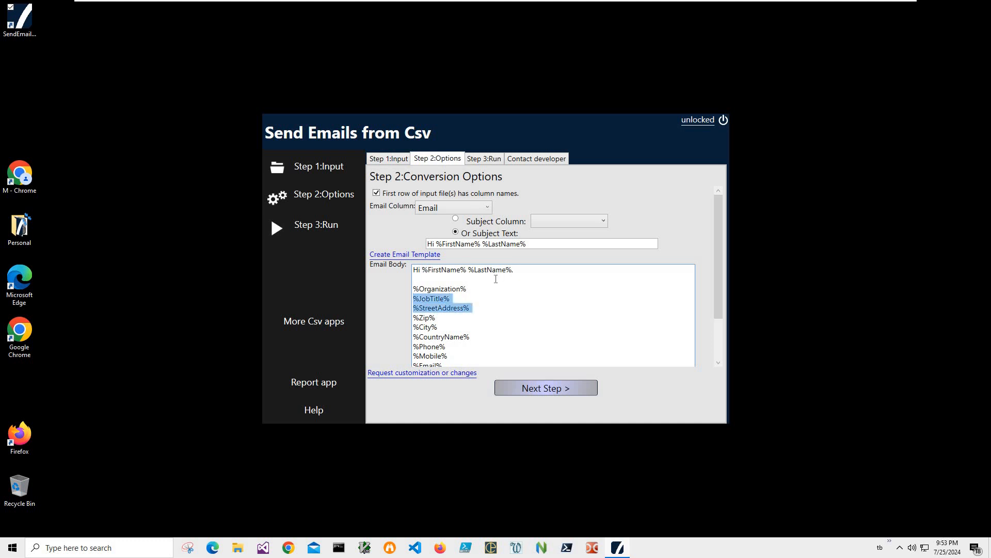
key("Delete")
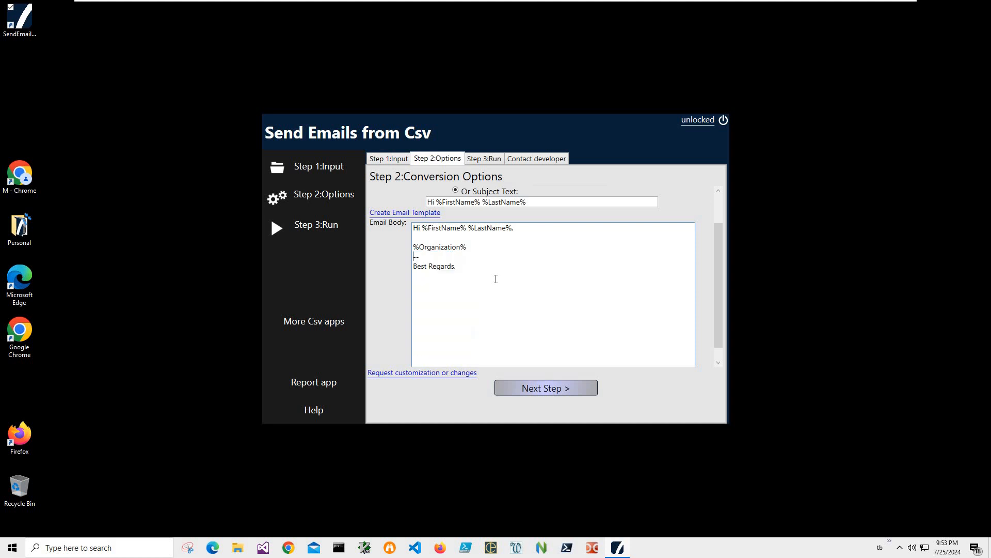
Remove the %Organization% placeholder line from the email body.
key("Up")
key("Up")
key("Down")
key("shift+Down")
key("Delete")
key("Up")
Add the lines "email body text" and "Thank you," between the greeting and the sign-off of the email body.
key("Return")
type("email body text")
key("Return")
type("Thank oyu")
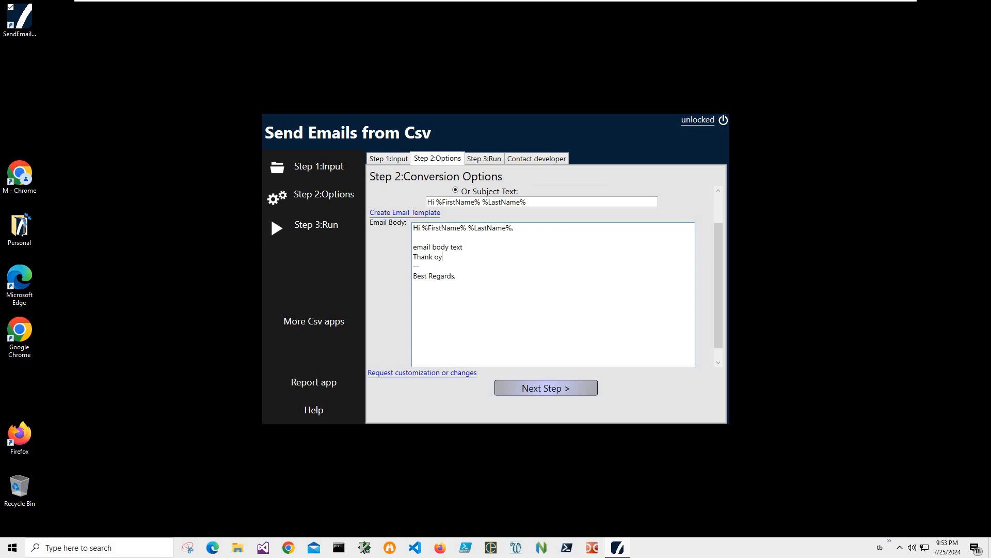
key("BackSpace")
key("BackSpace")
key("BackSpace")
type("you,")
Extend the body text line to read "some email body text ..." and proceed to Step 3: Run.
key("Up")
key("Home")
type("some")
key("End")
type("...")
scroll(566, 389, "down", 1)
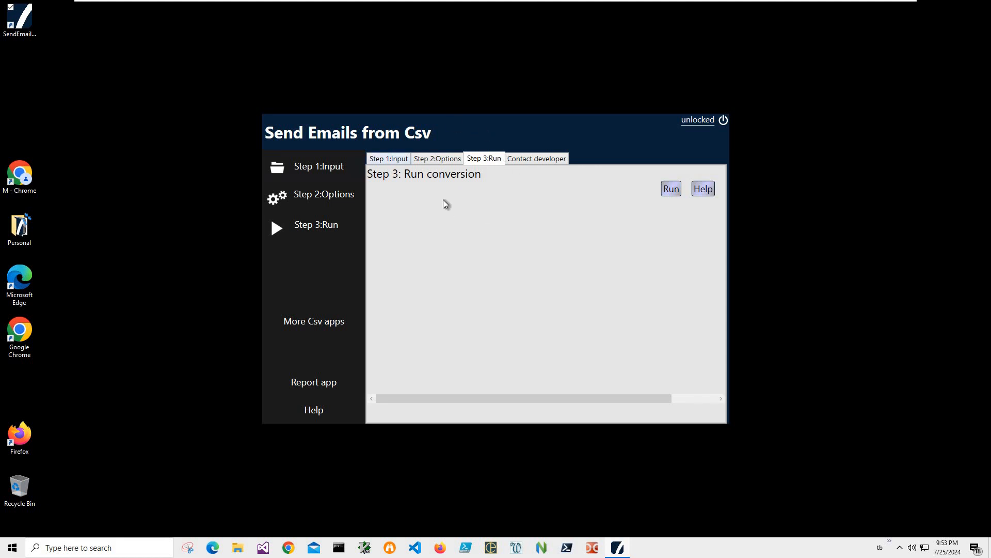
Open Windows Settings, search for "Default" and go to the Default apps page.
left_click(89, 551)
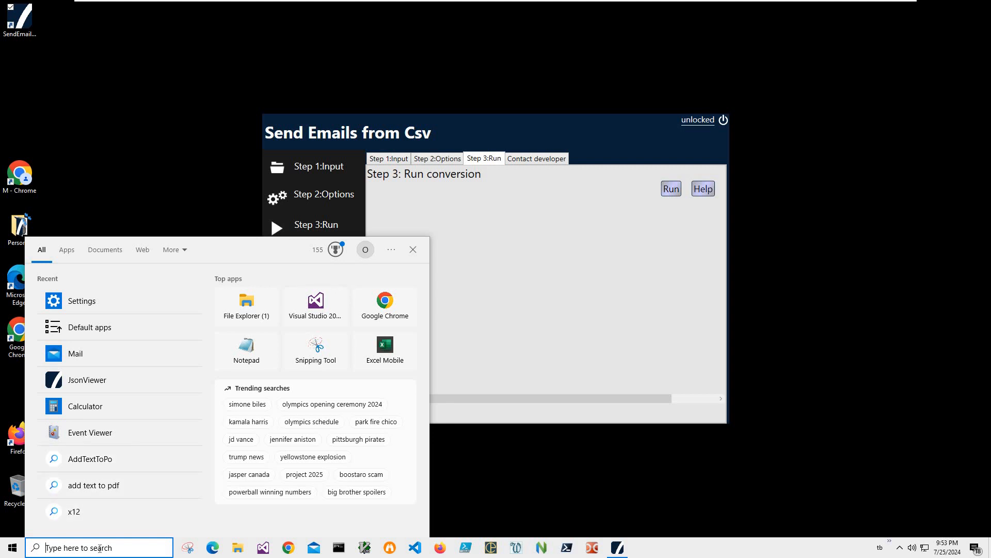
type("Setting")
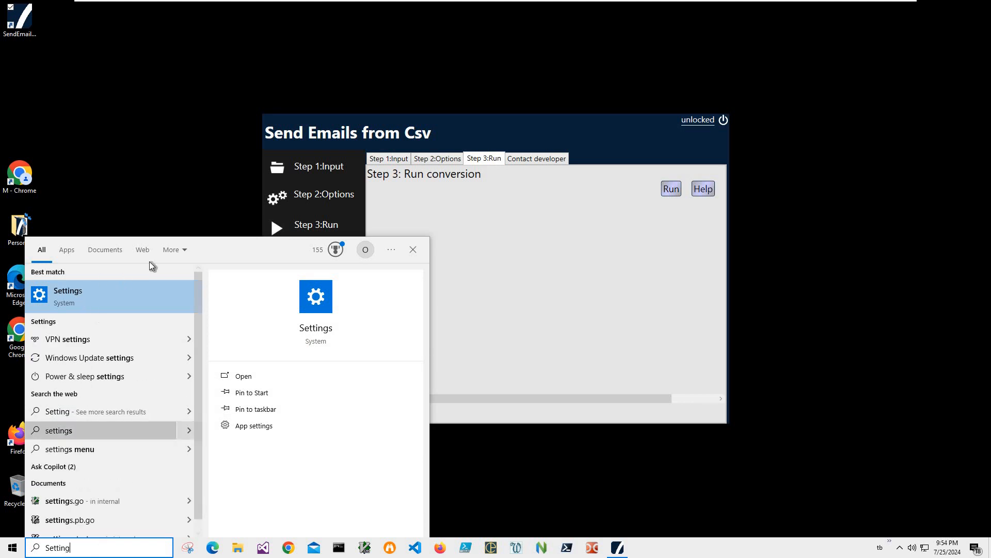
key("Return")
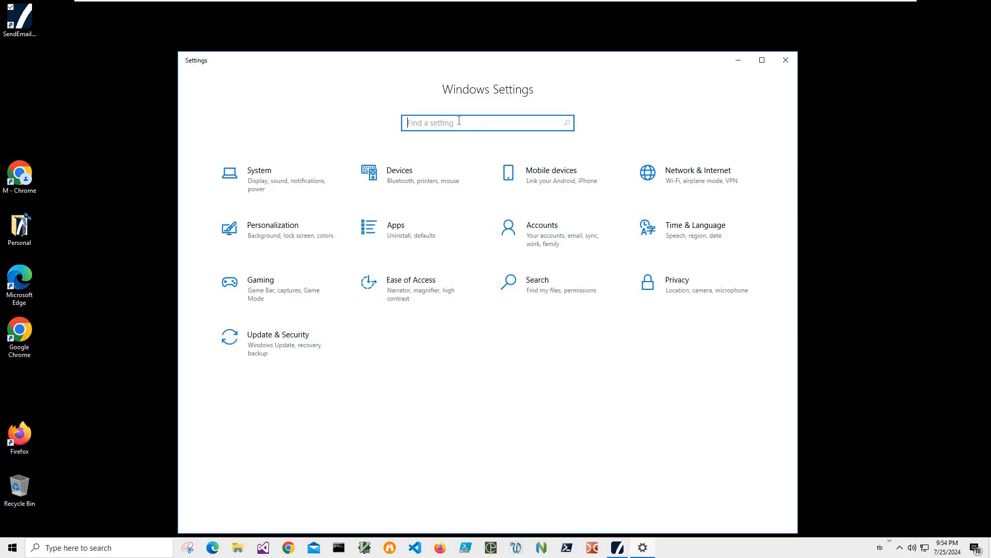
type("Default")
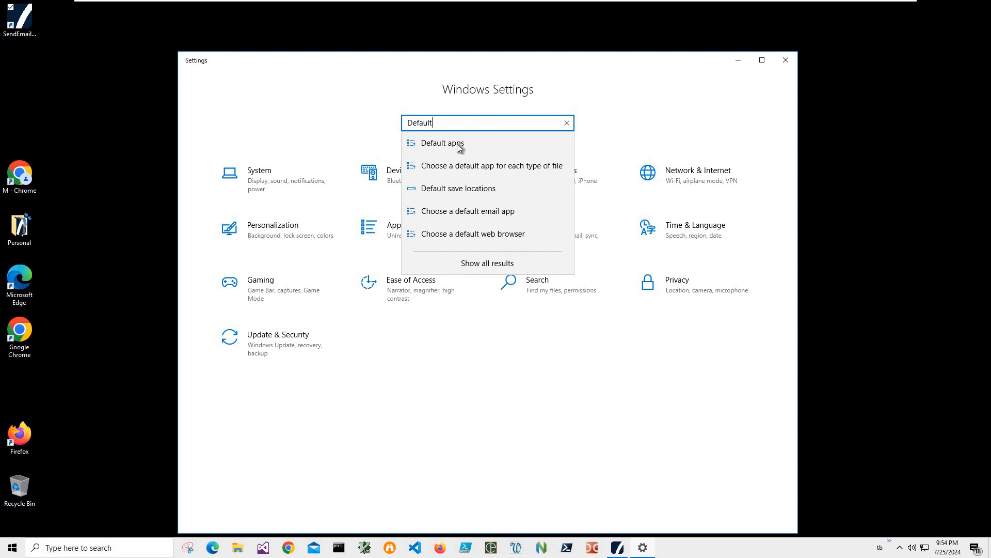
left_click(459, 146)
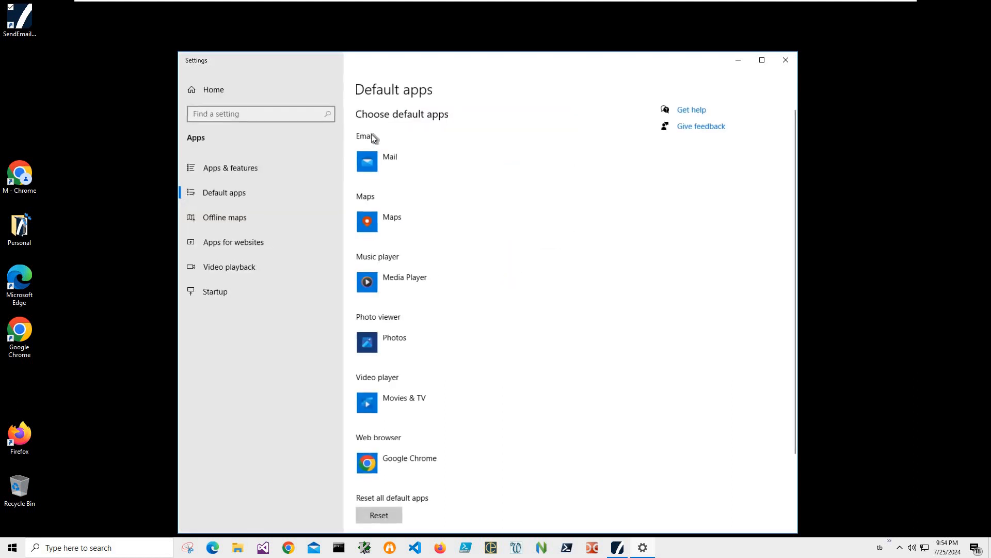
Review the available default email apps, keep Mail as the choice, and close Settings.
left_click(392, 156)
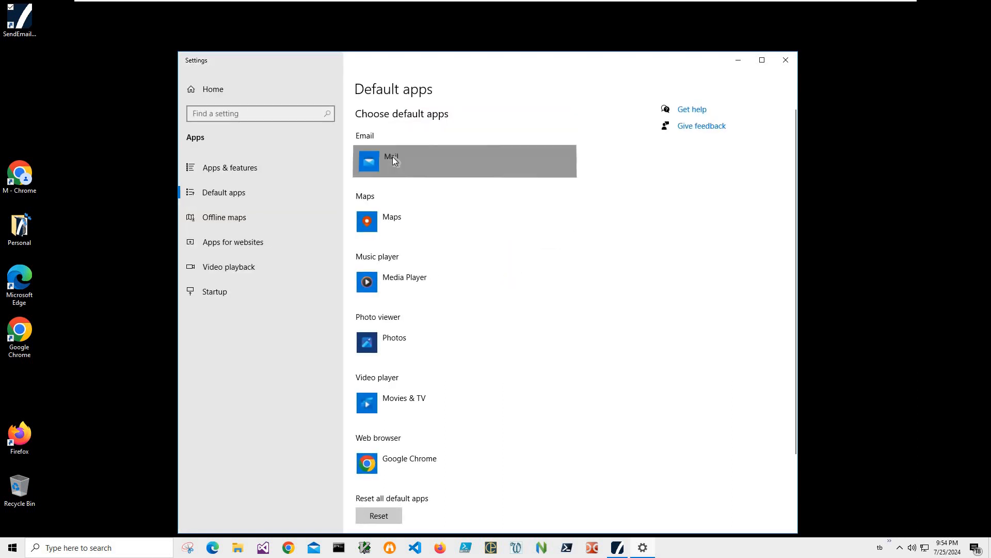
key("Down")
key("Down")
key("Down")
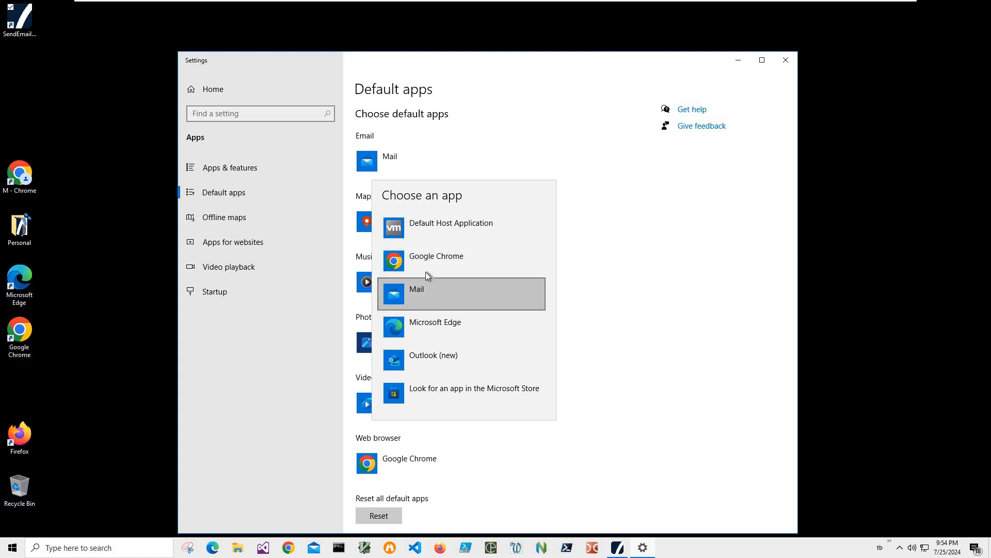
key("Up")
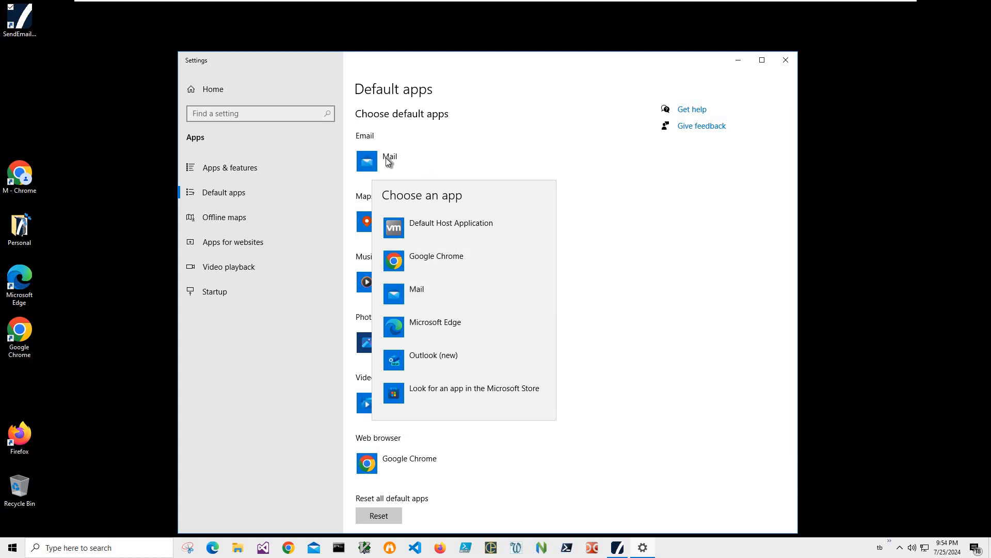
left_click(381, 157)
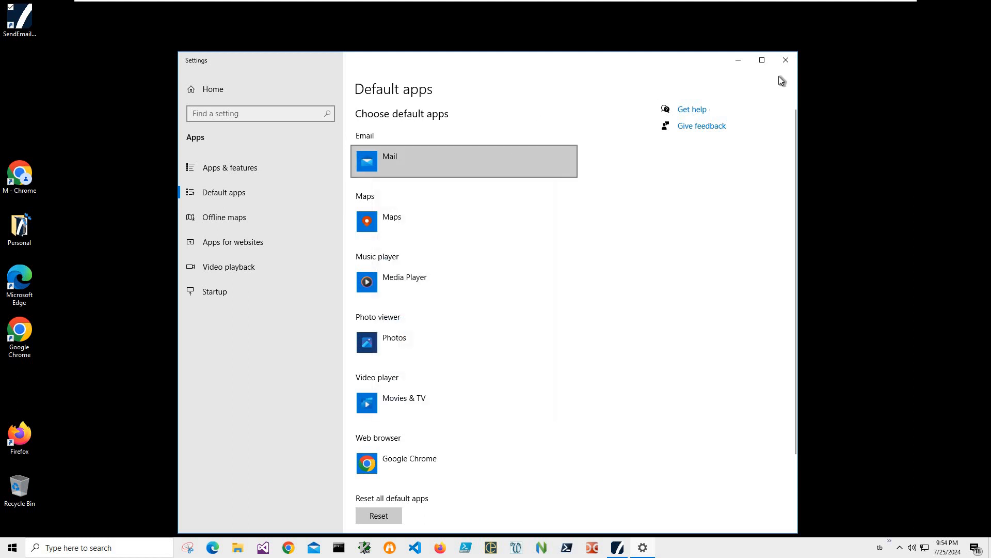
left_click(786, 60)
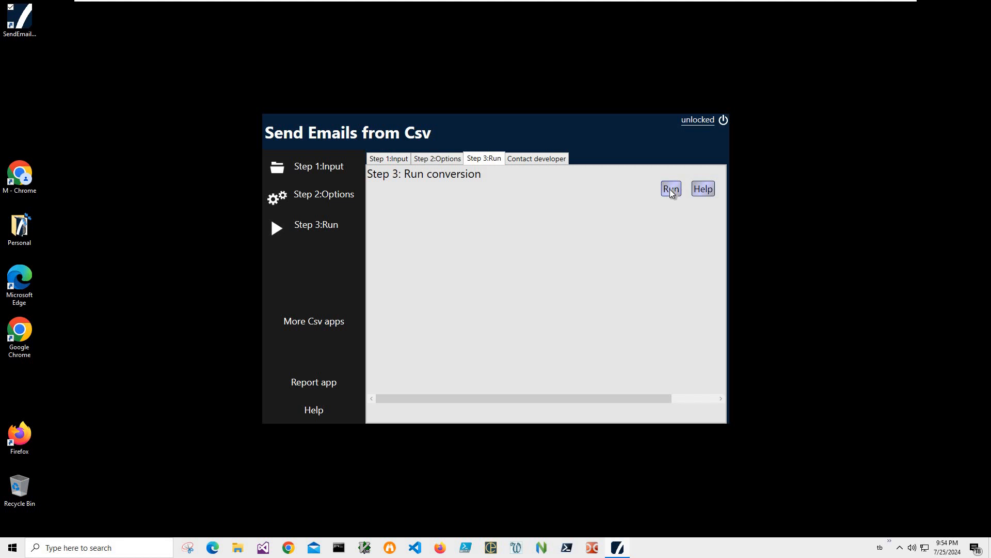
Run the conversion to generate the emails, and open the Drafts folder in the Mail app.
left_click(670, 188)
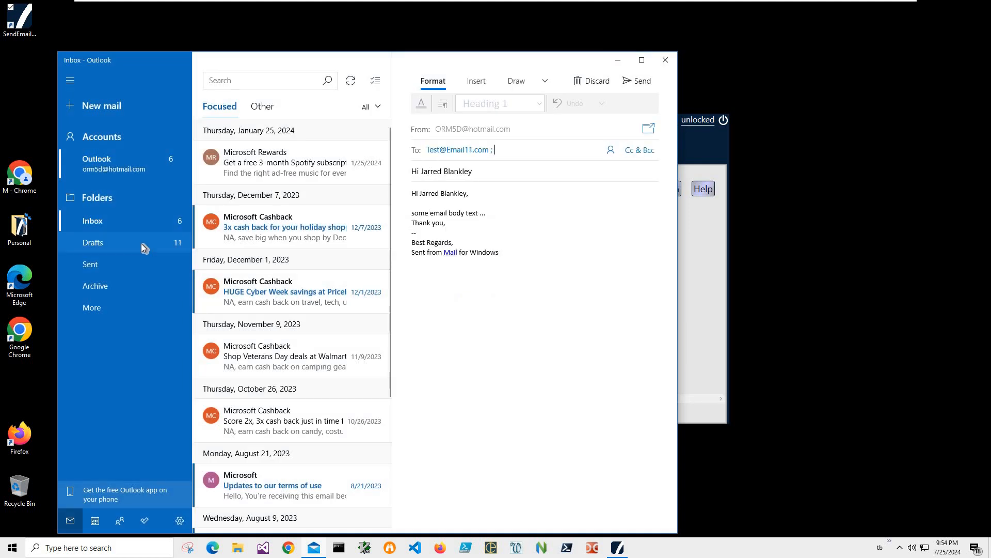
left_click(141, 243)
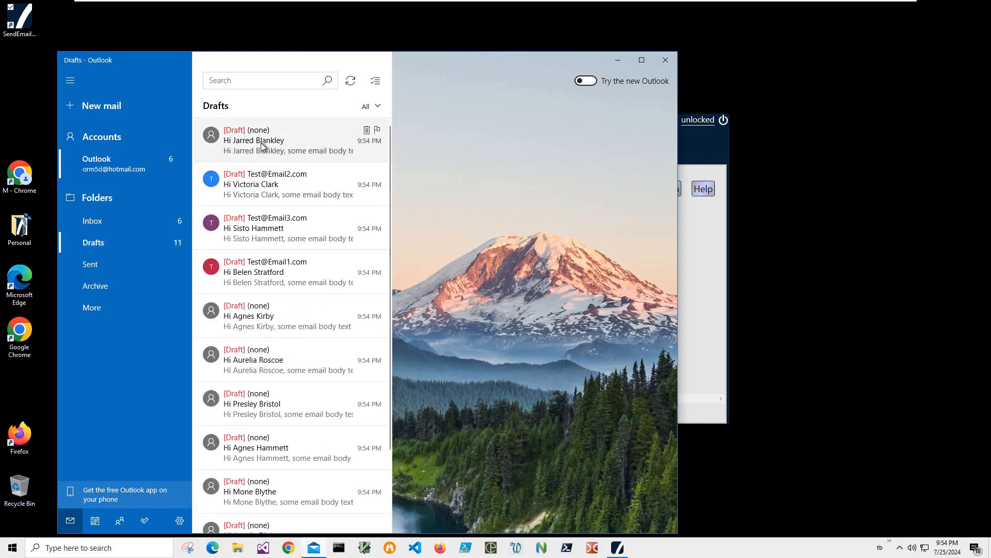
Go through the generated drafts one by one to check their recipients, subjects and body text.
left_click(258, 148)
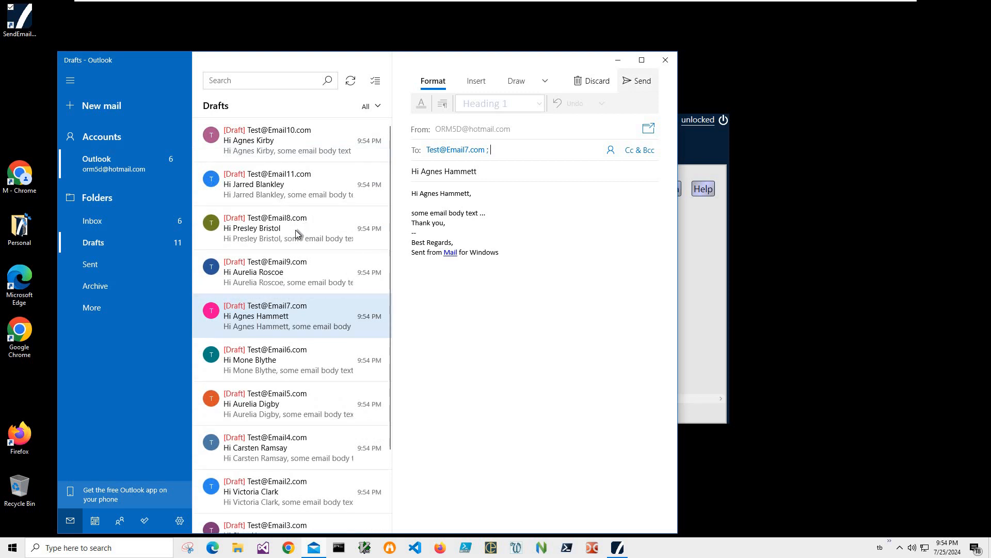
left_click(287, 184)
left_click(285, 228)
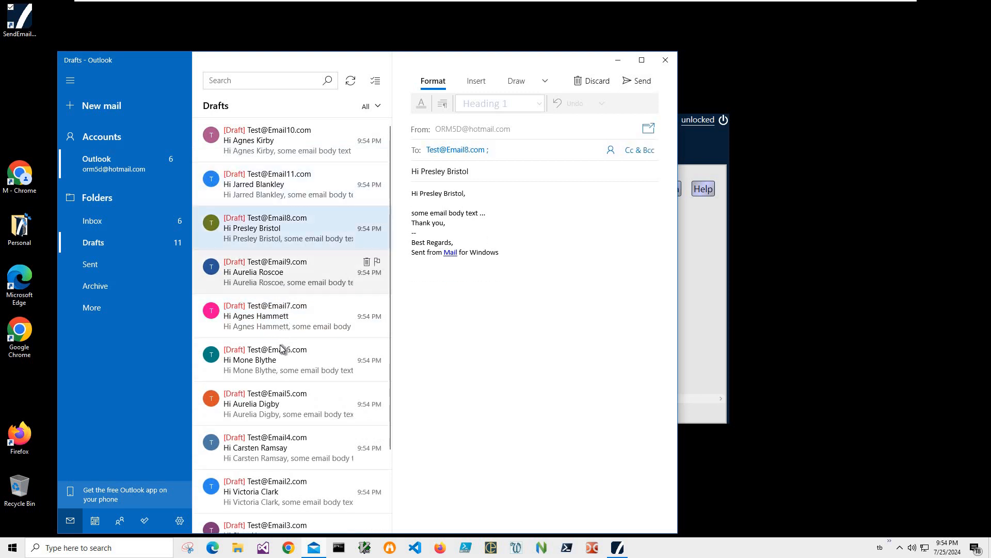
left_click(281, 272)
left_click(273, 334)
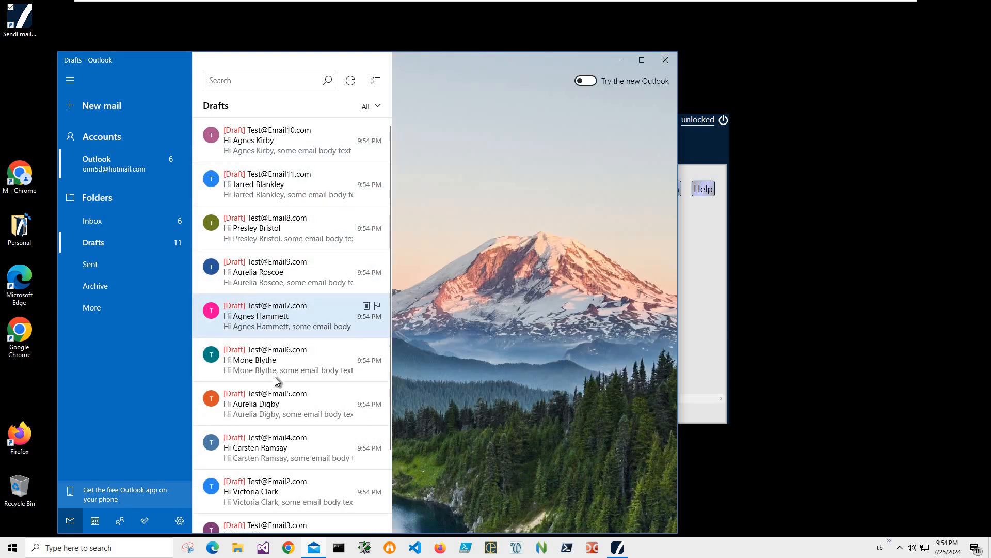
left_click(275, 382)
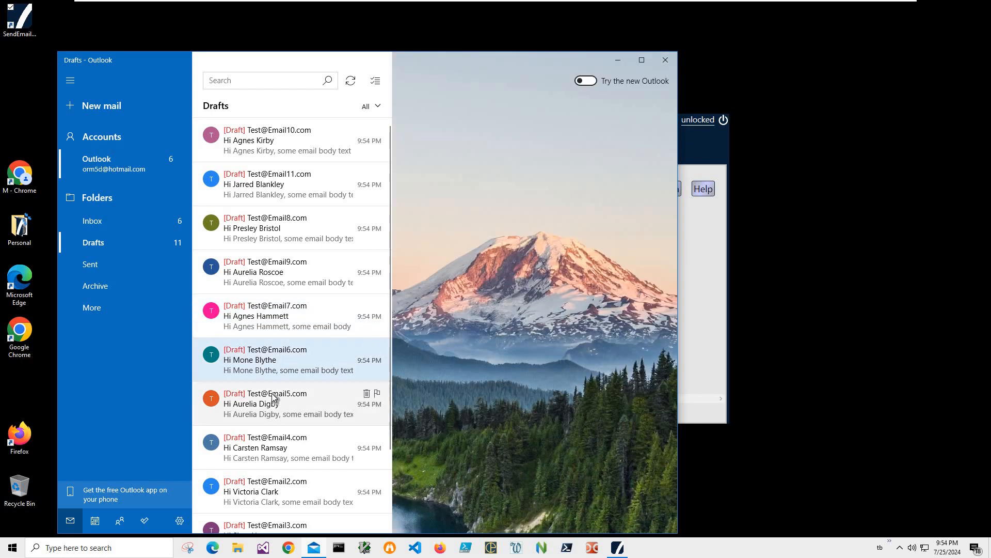